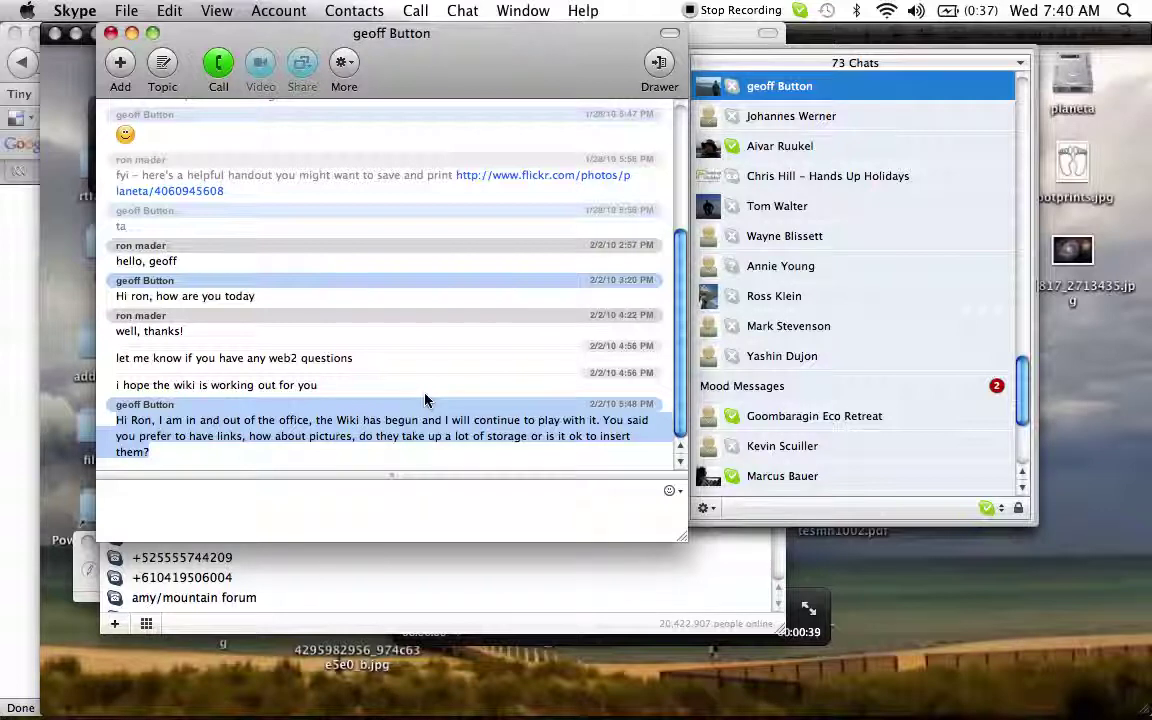
# Switch from the Skype chat to Firefox
pyautogui.press('super+Tab')
pyautogui.press('super+Tab')
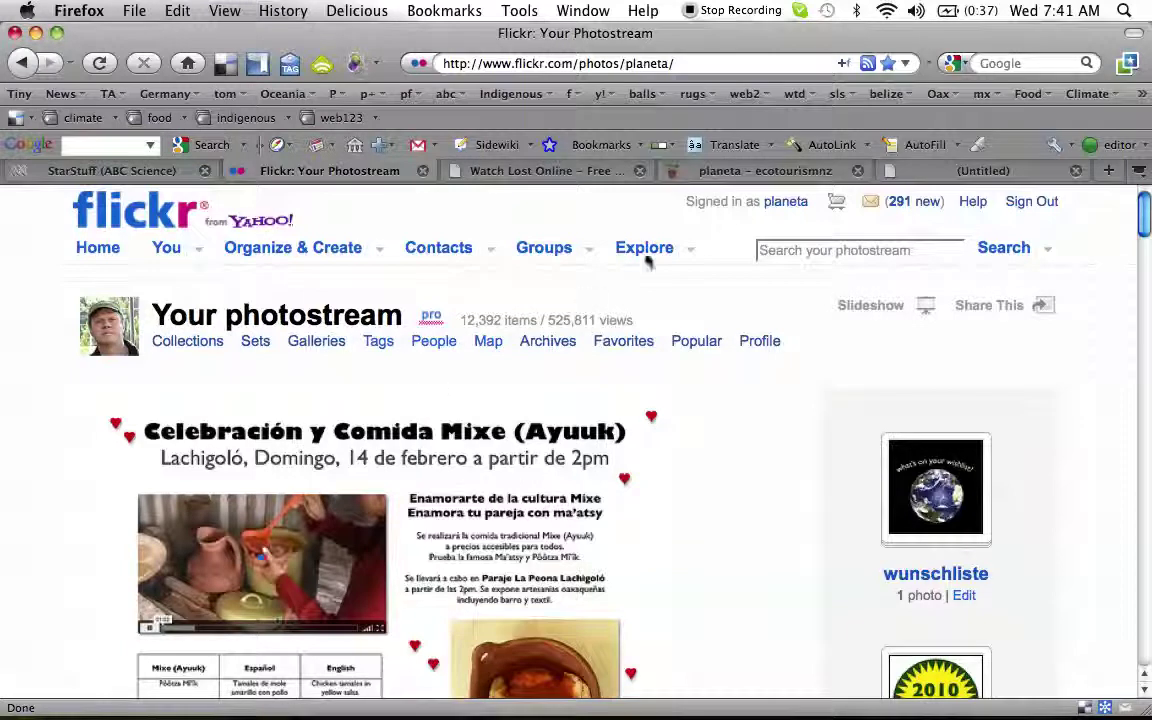
# Open the ecotourismnz wiki page in edit mode and scroll down to its images
pyautogui.click(805, 173)
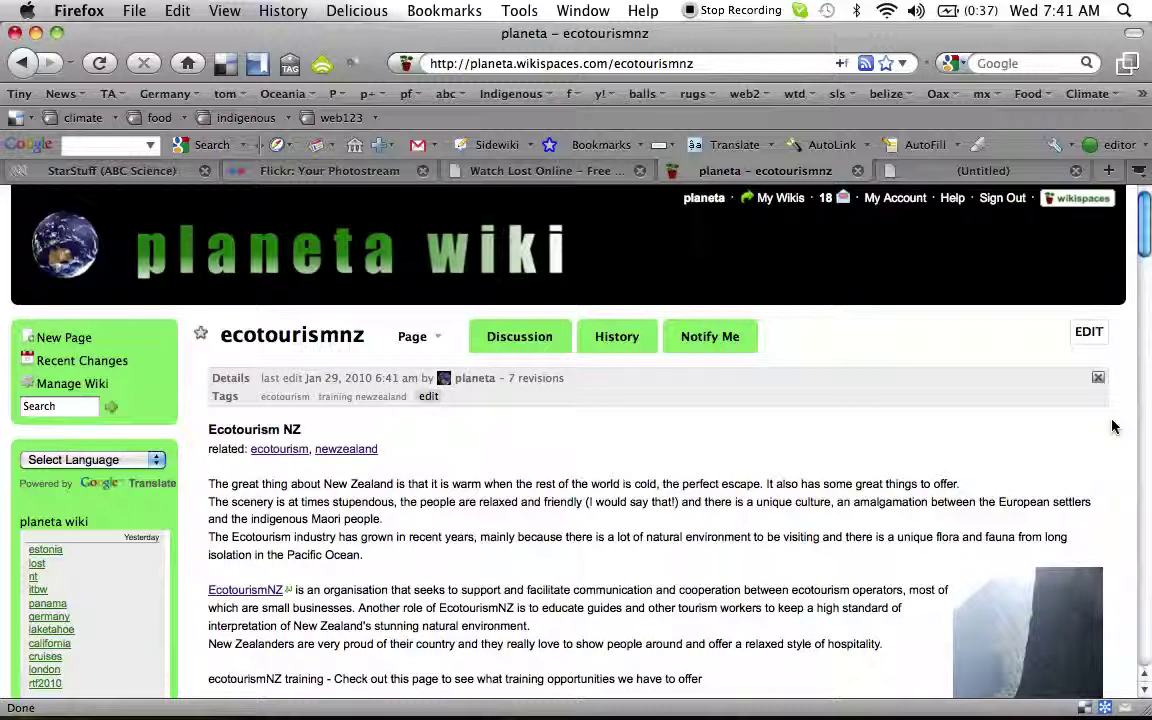
pyautogui.click(1090, 334)
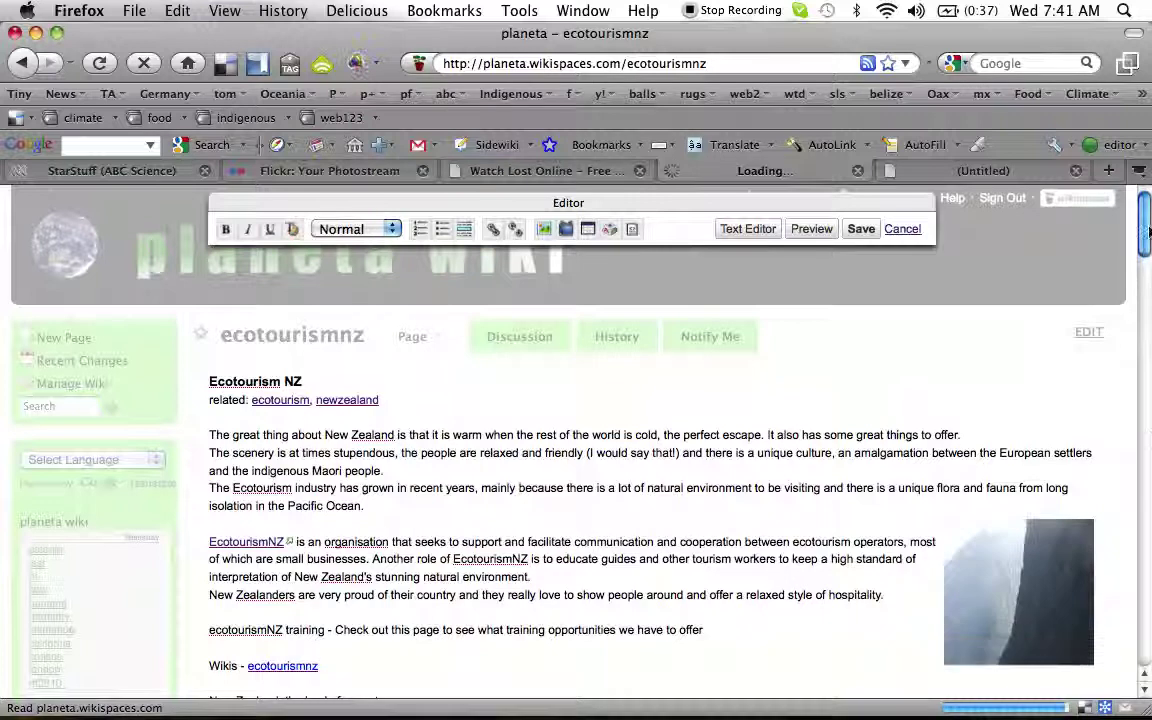
pyautogui.scroll(-1, 1145, 262)
pyautogui.scroll(-6, 1145, 262)
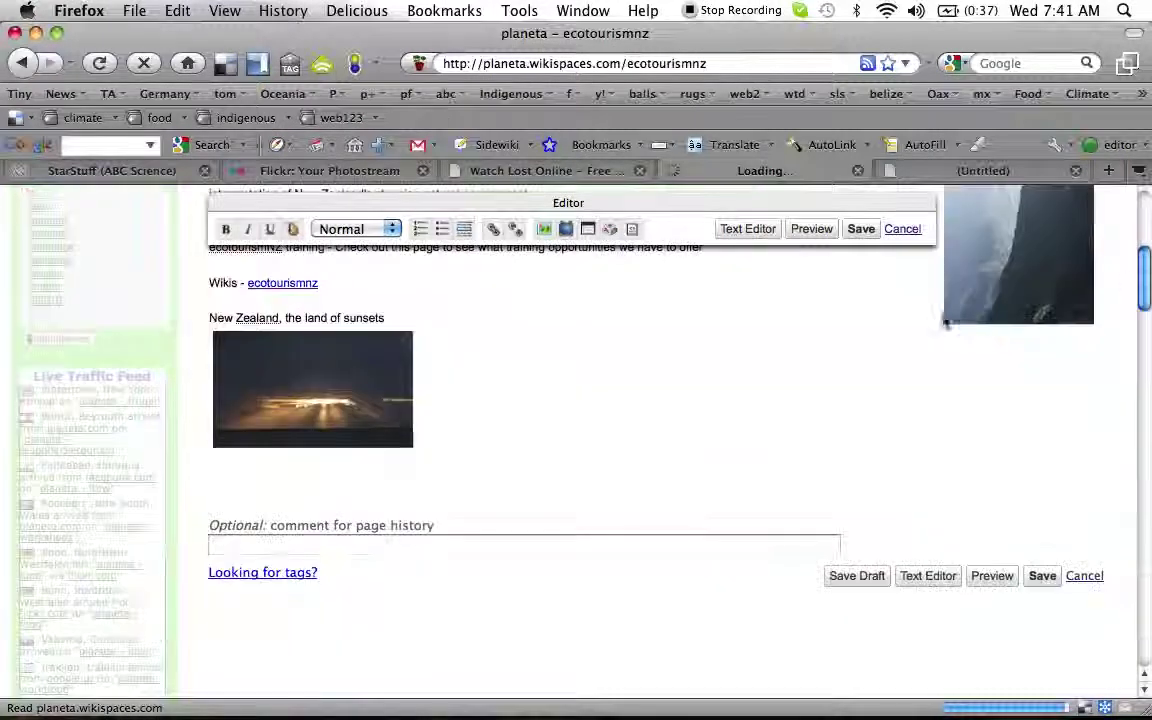
# Inspect the sunset and waterfall images, confirming the waterfall's alignment is Right
pyautogui.click(310, 405)
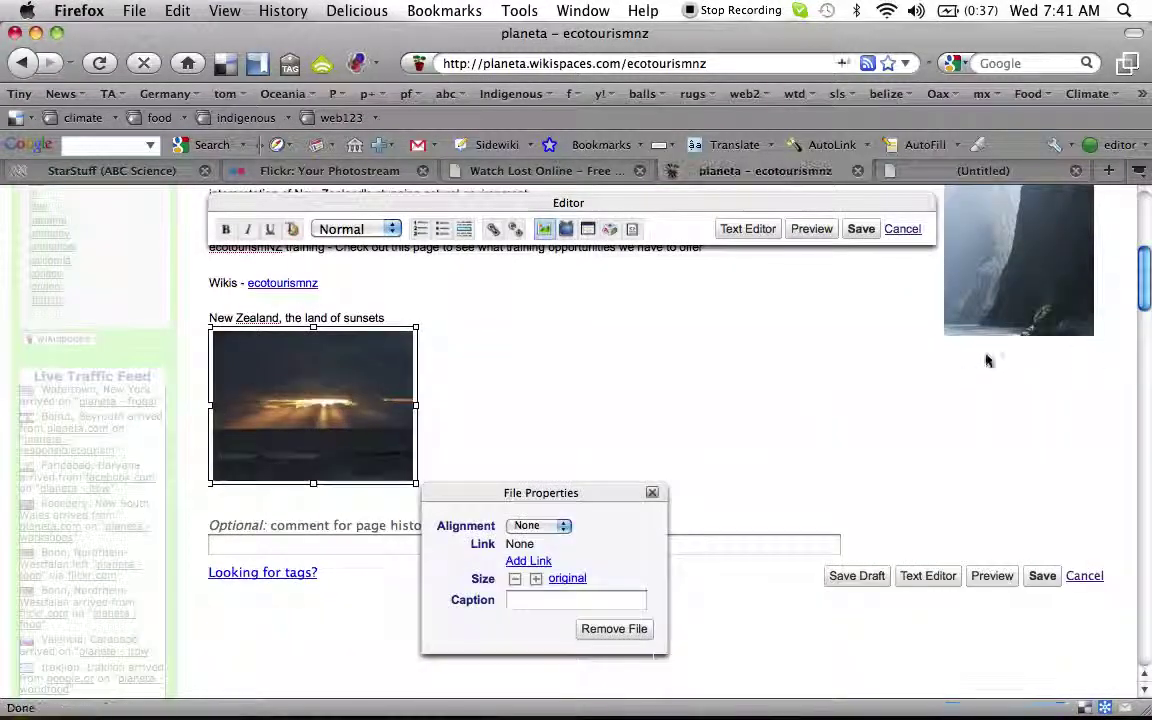
pyautogui.click(1073, 315)
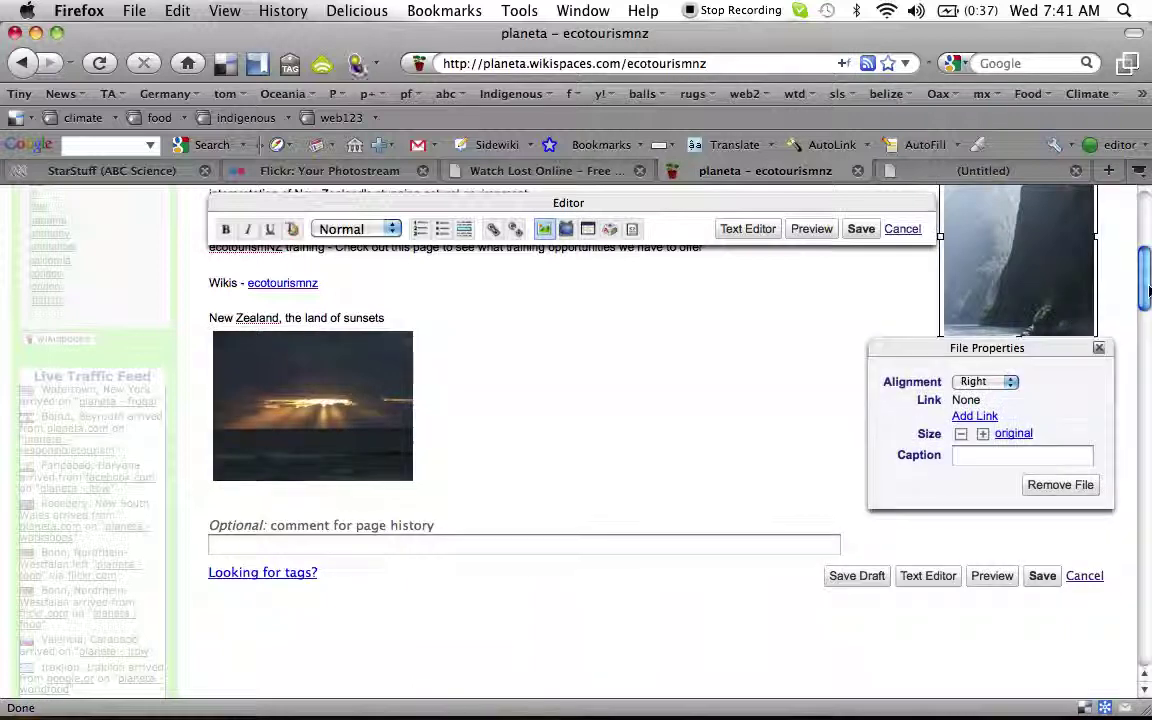
pyautogui.moveTo(1147, 290); pyautogui.dragTo(1148, 250)
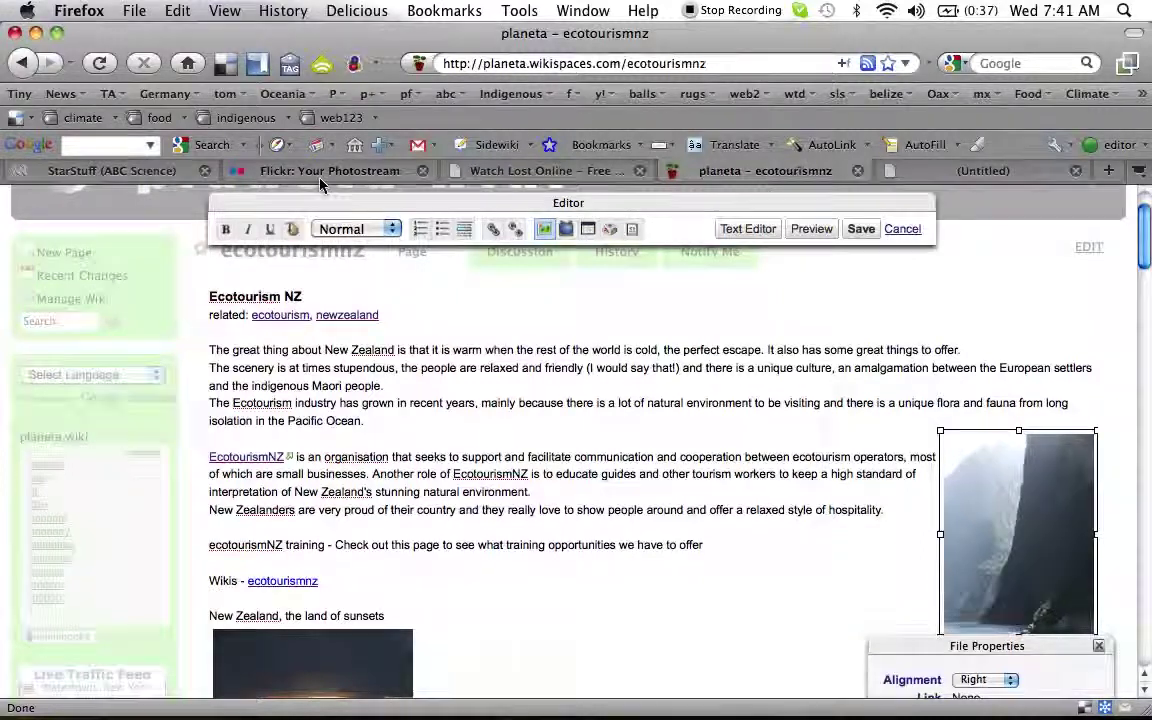
# From the Flickr photostream, open the 'new zealand' set and its Stones photo
pyautogui.click(292, 170)
pyautogui.scroll(-15, 1150, 553)
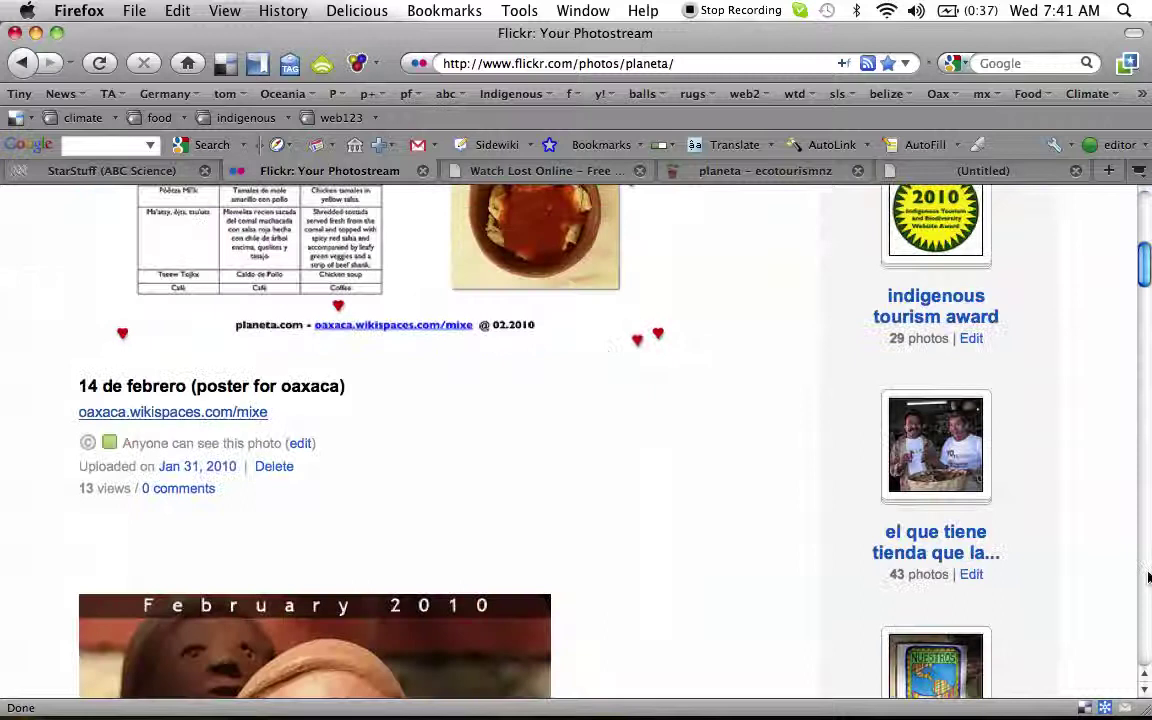
pyautogui.scroll(-10, 1148, 577)
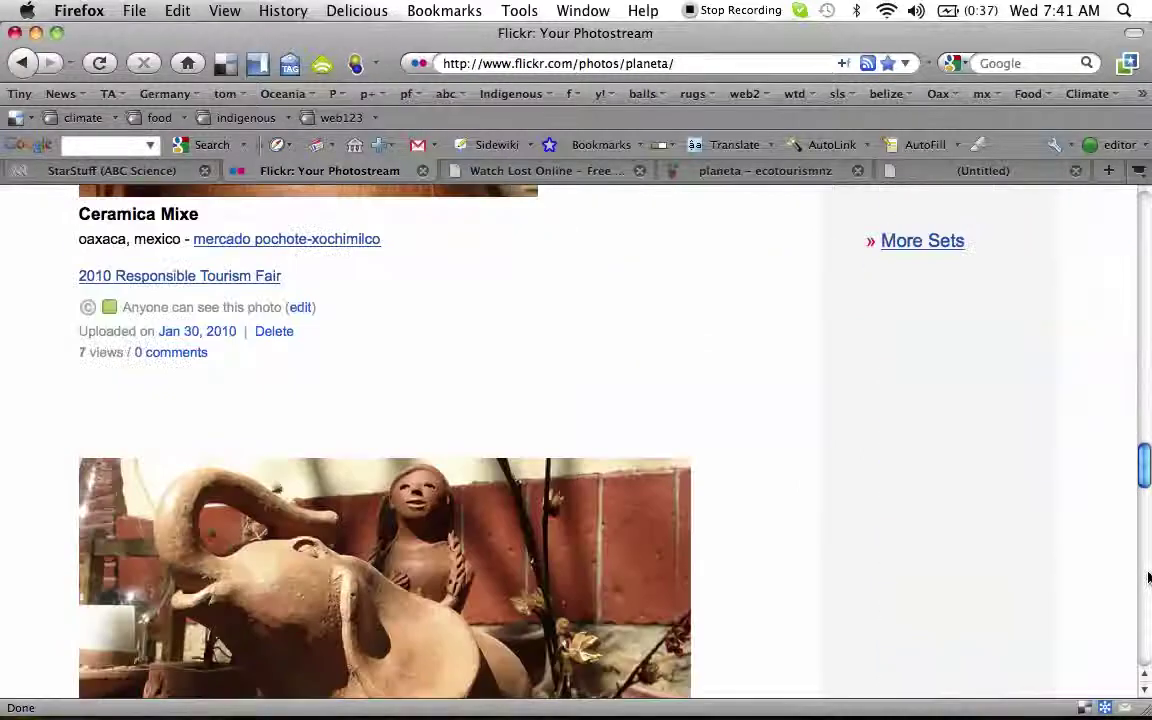
pyautogui.scroll(6, 1148, 368)
pyautogui.click(950, 368)
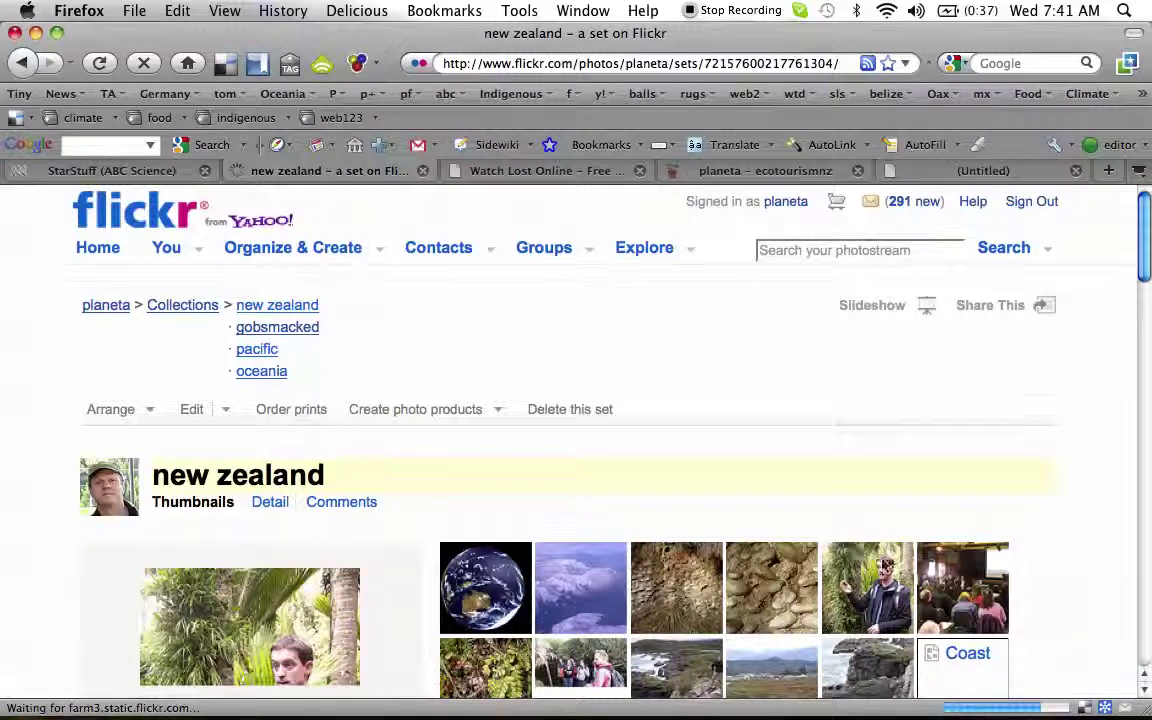
pyautogui.click(765, 582)
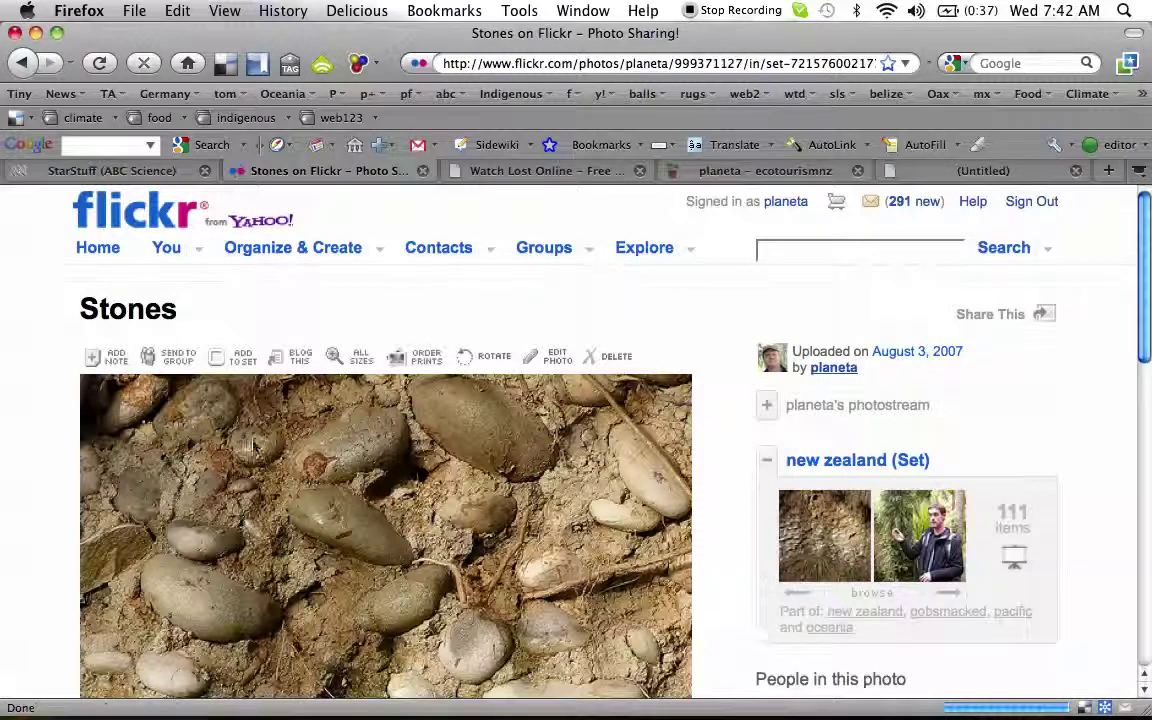
# Pick the Medium 500 x 375 size of Stones and copy its HTML embed code
pyautogui.click(358, 362)
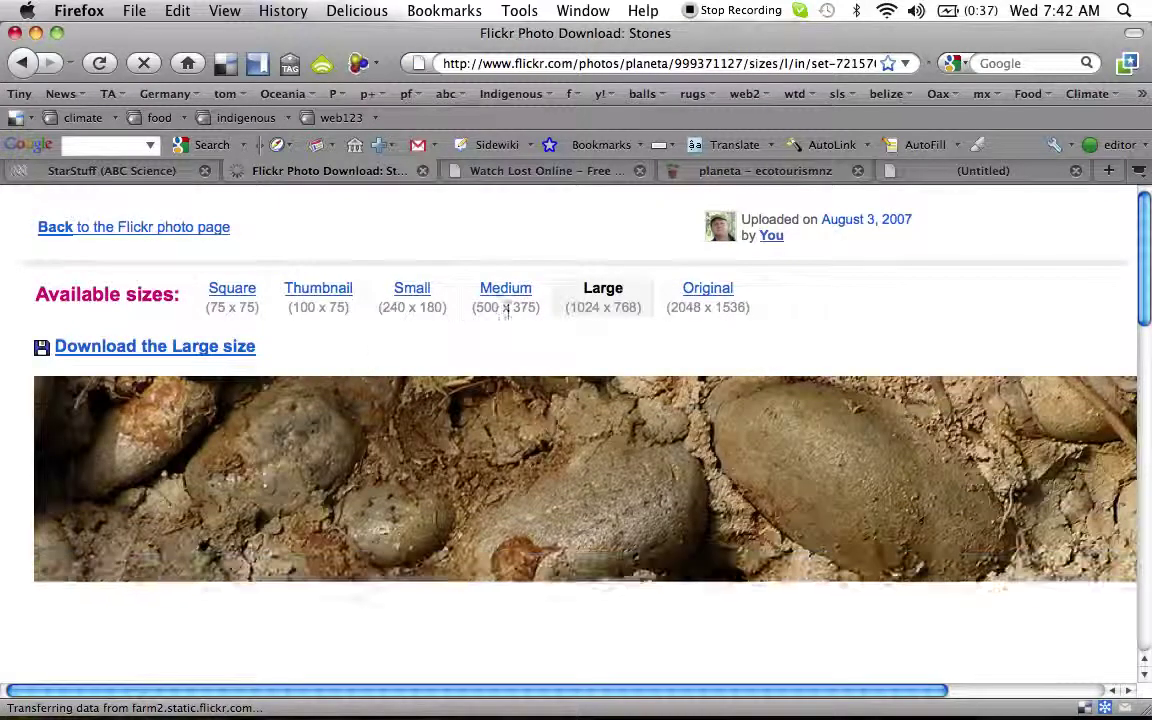
pyautogui.click(514, 289)
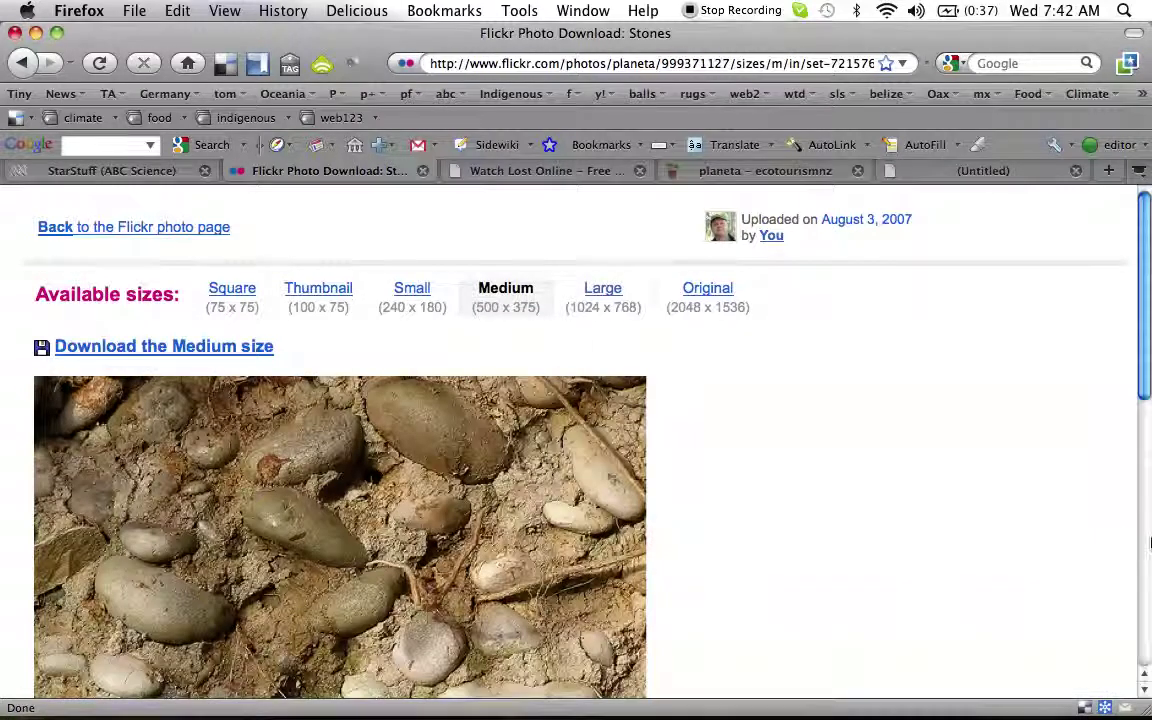
pyautogui.click(1145, 549)
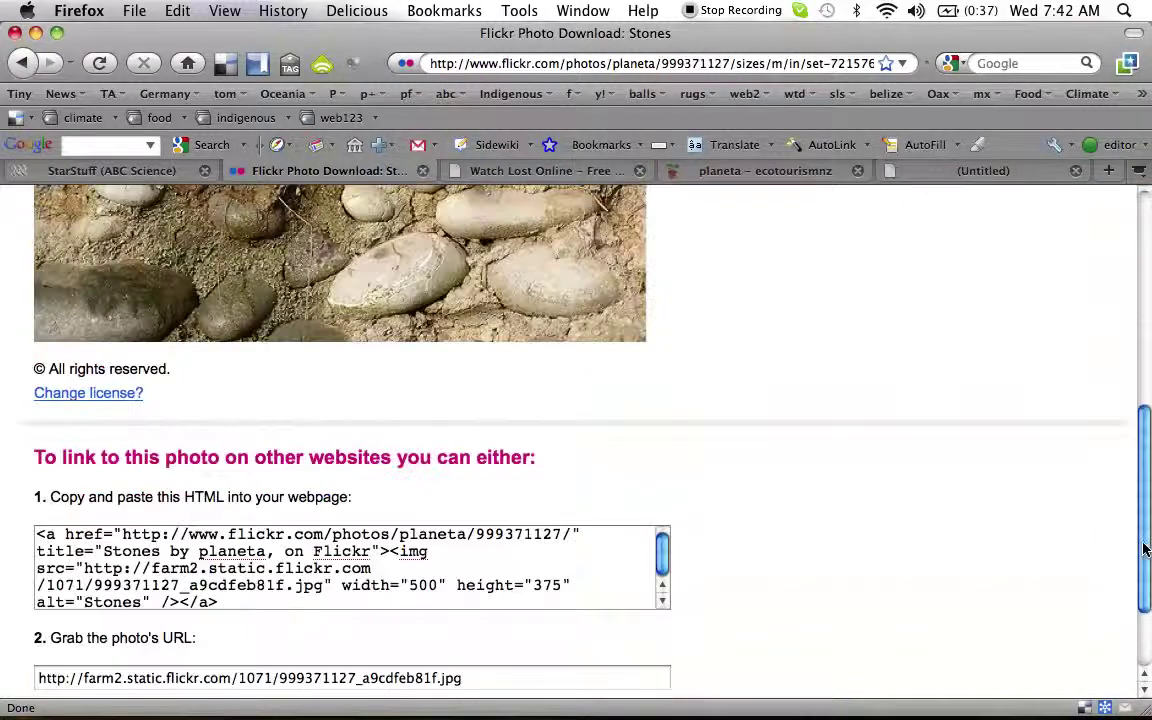
pyautogui.click(117, 583)
pyautogui.press('super+c')
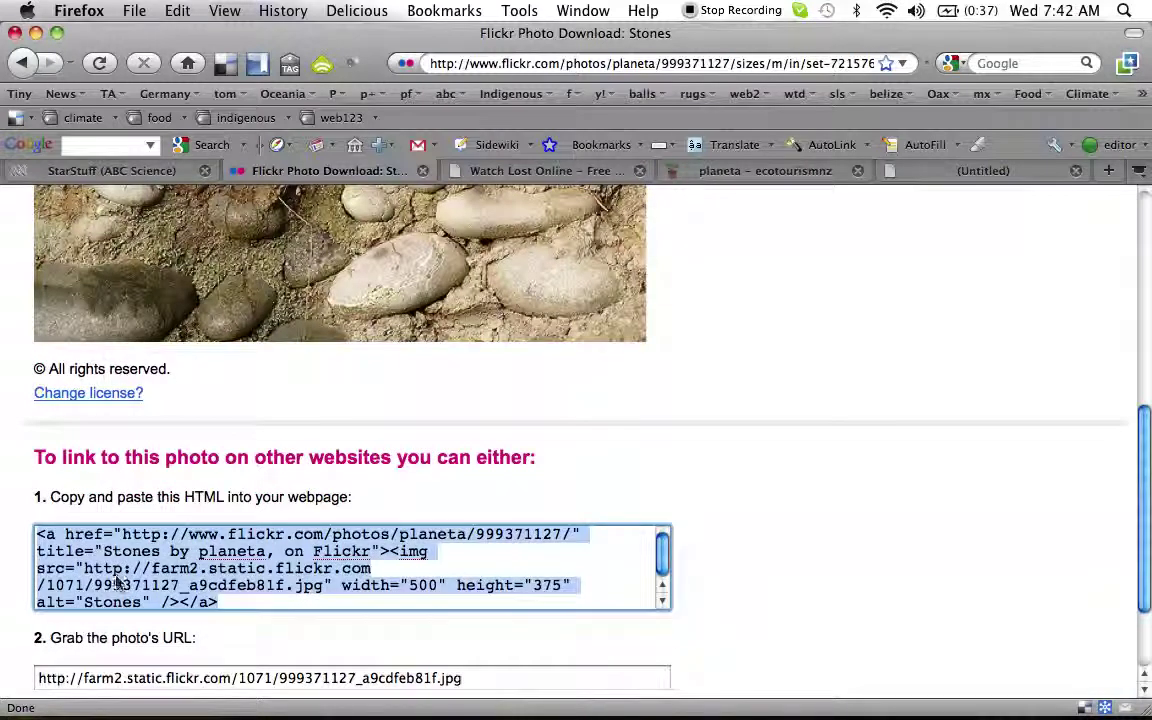
pyautogui.click(174, 9)
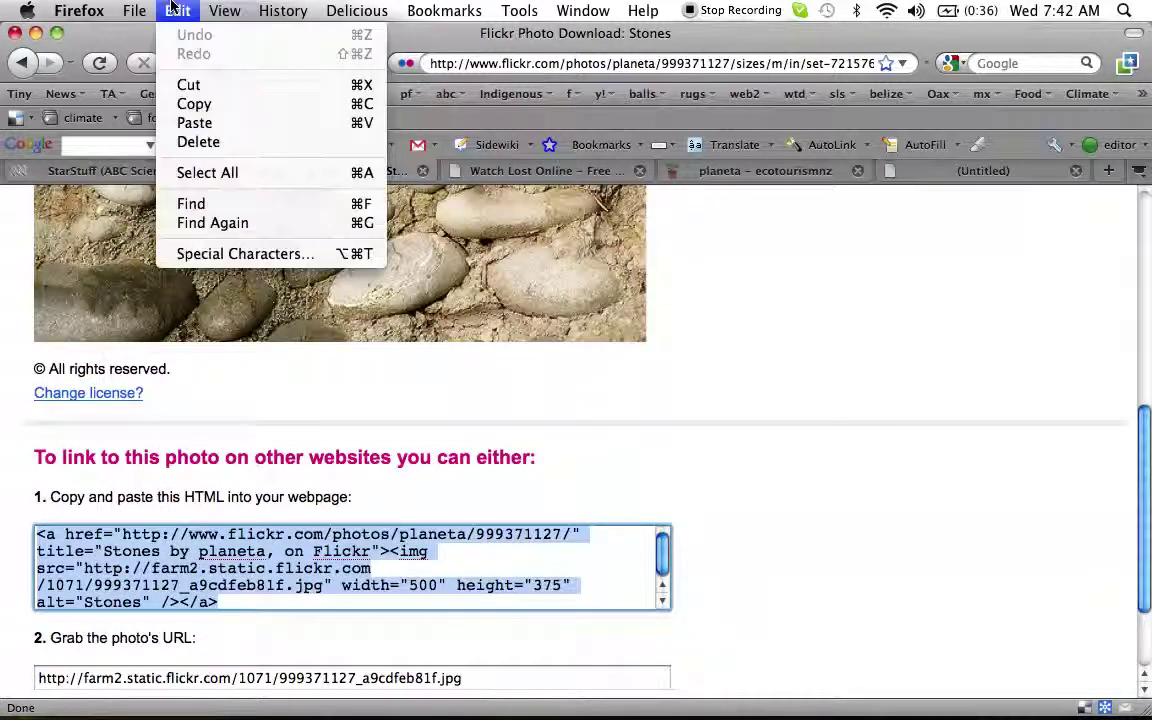
pyautogui.click(215, 104)
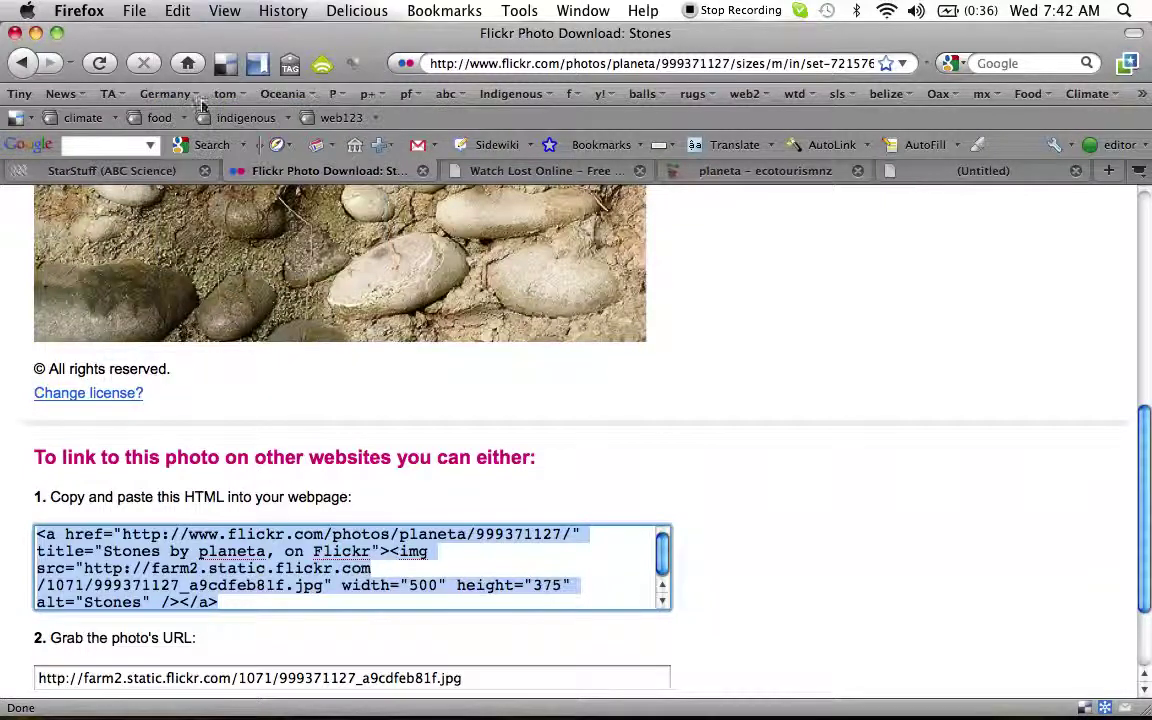
# Insert an Other HTML widget with the Stones embed code before the Ecotourism NZ heading
pyautogui.click(757, 174)
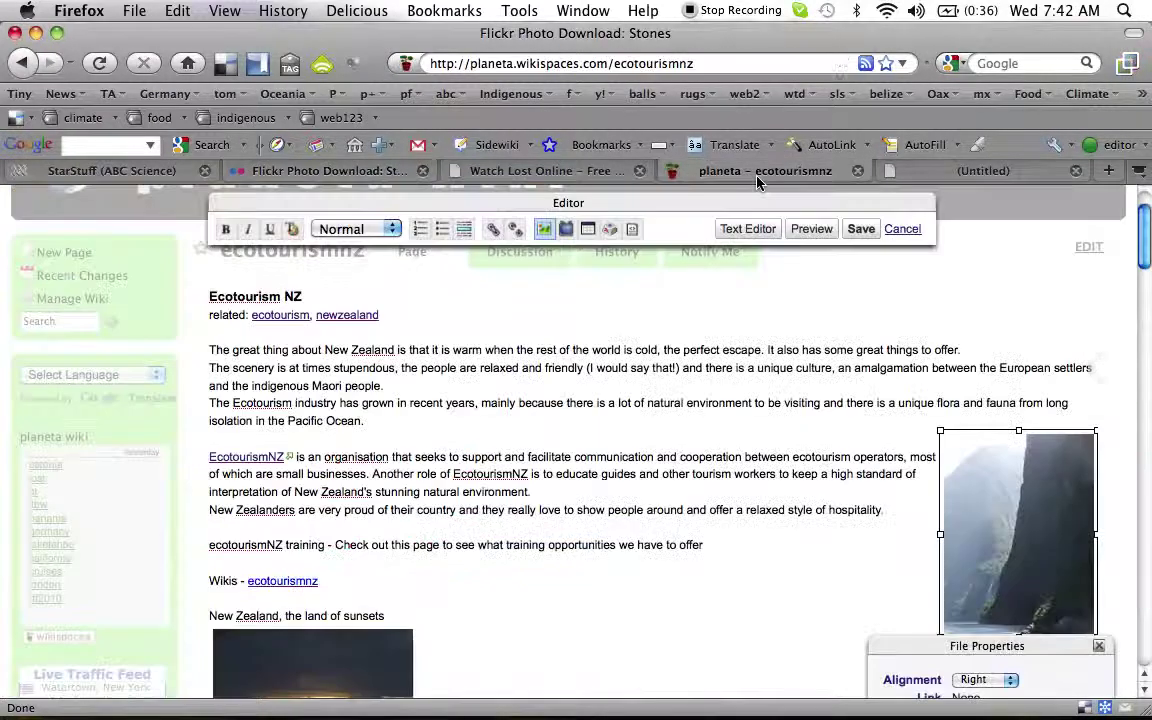
pyautogui.click(212, 296)
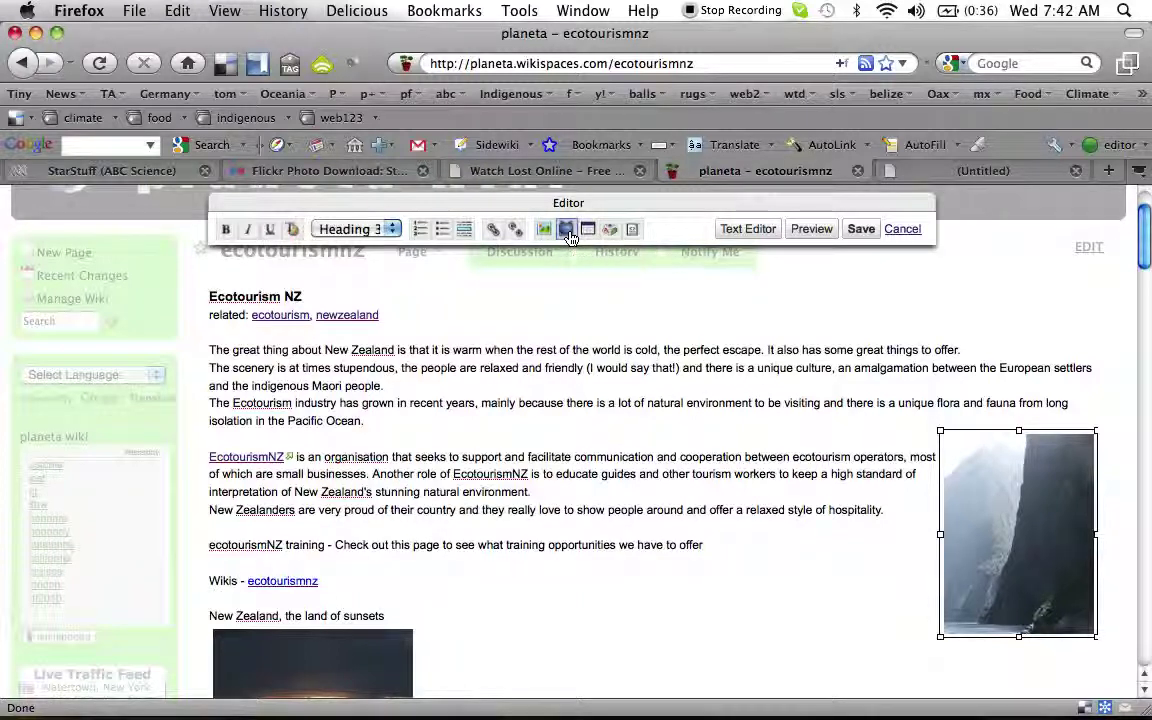
pyautogui.click(567, 231)
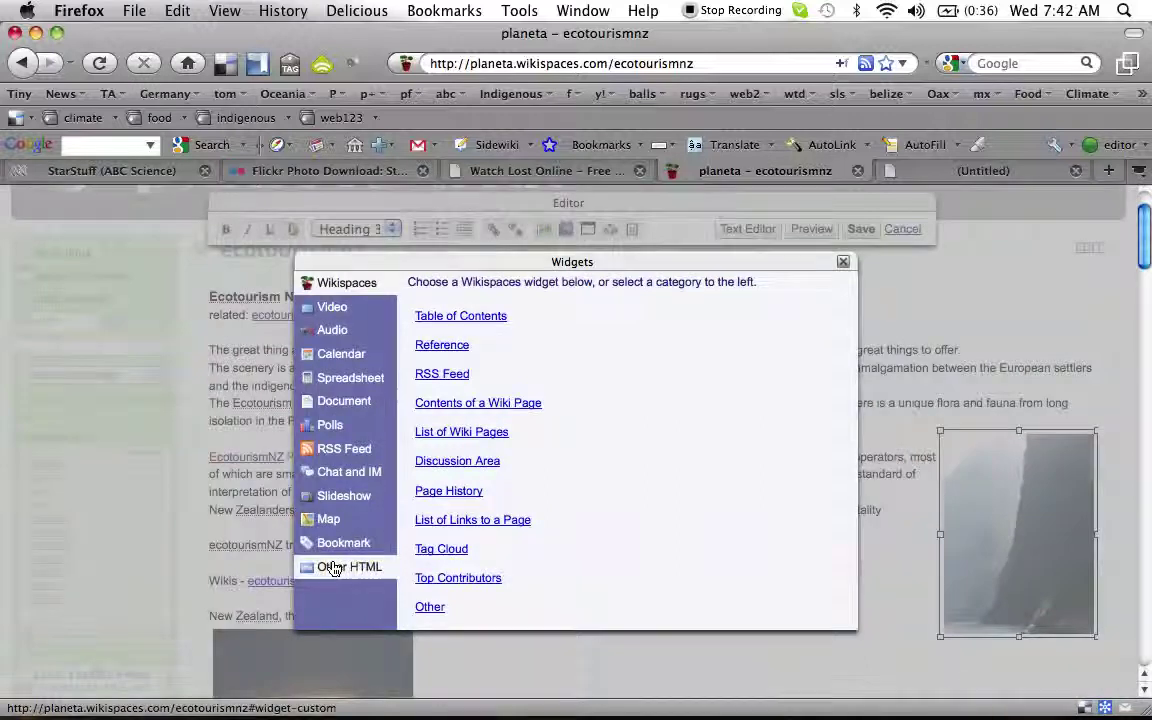
pyautogui.click(333, 568)
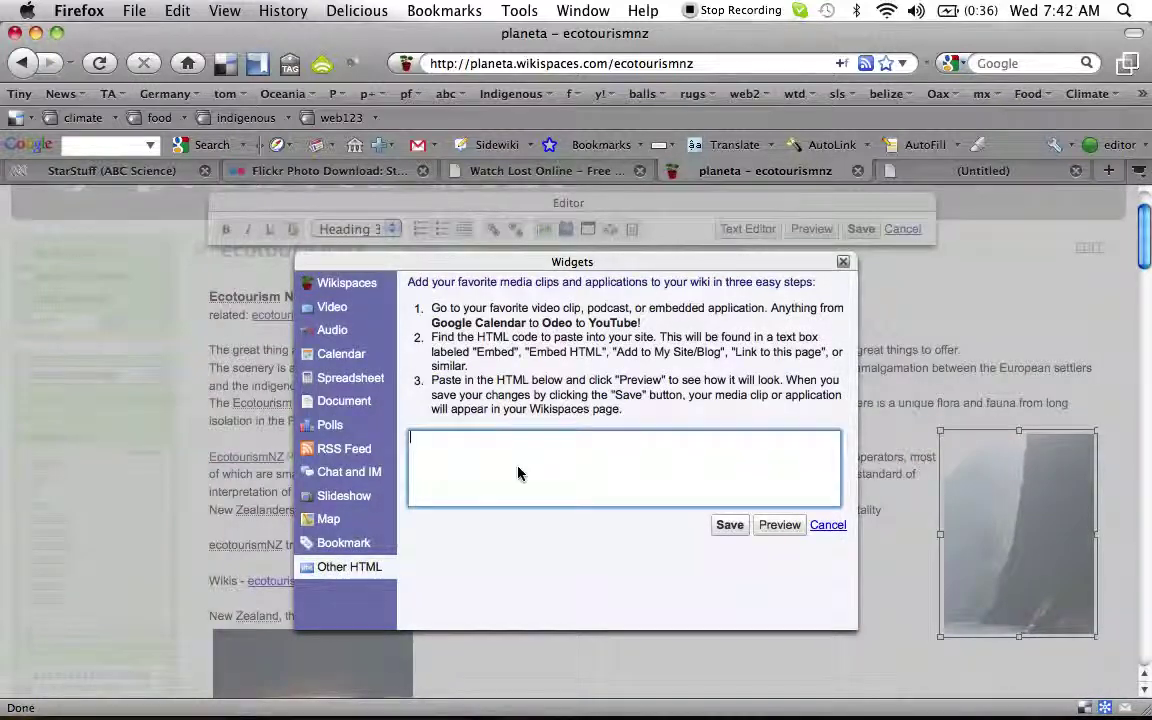
pyautogui.press('super+v')
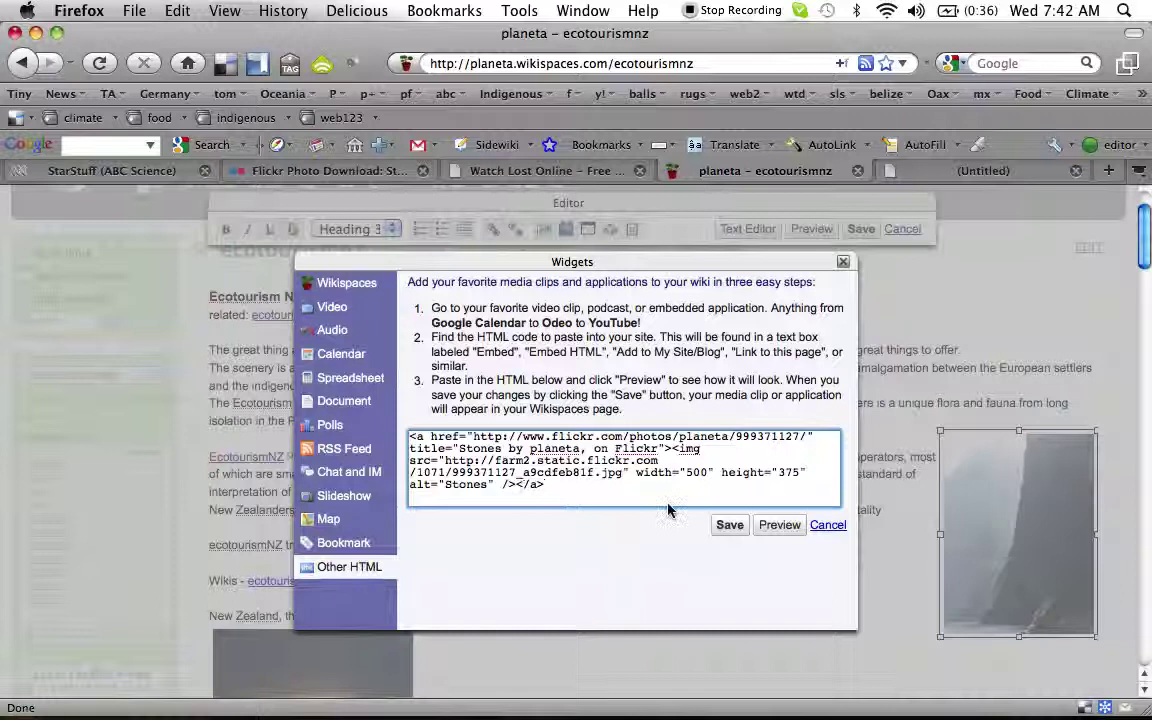
pyautogui.click(728, 526)
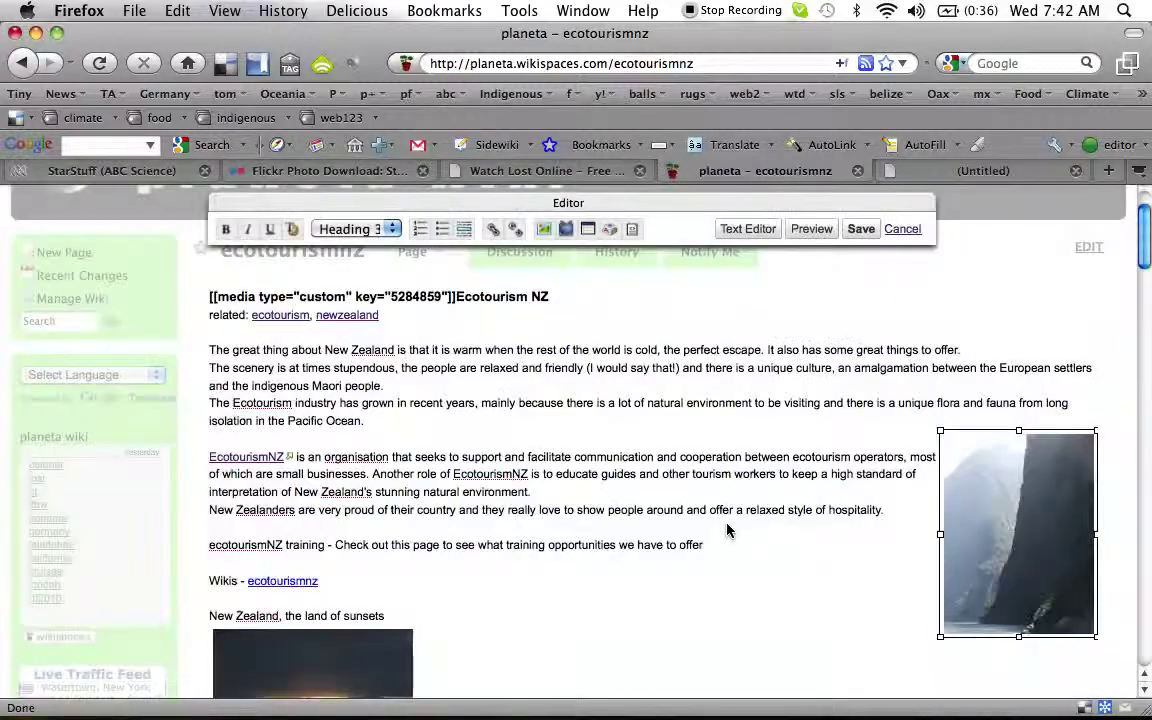
# Save the page and scroll through it to see the Stones photo above the heading
pyautogui.click(860, 229)
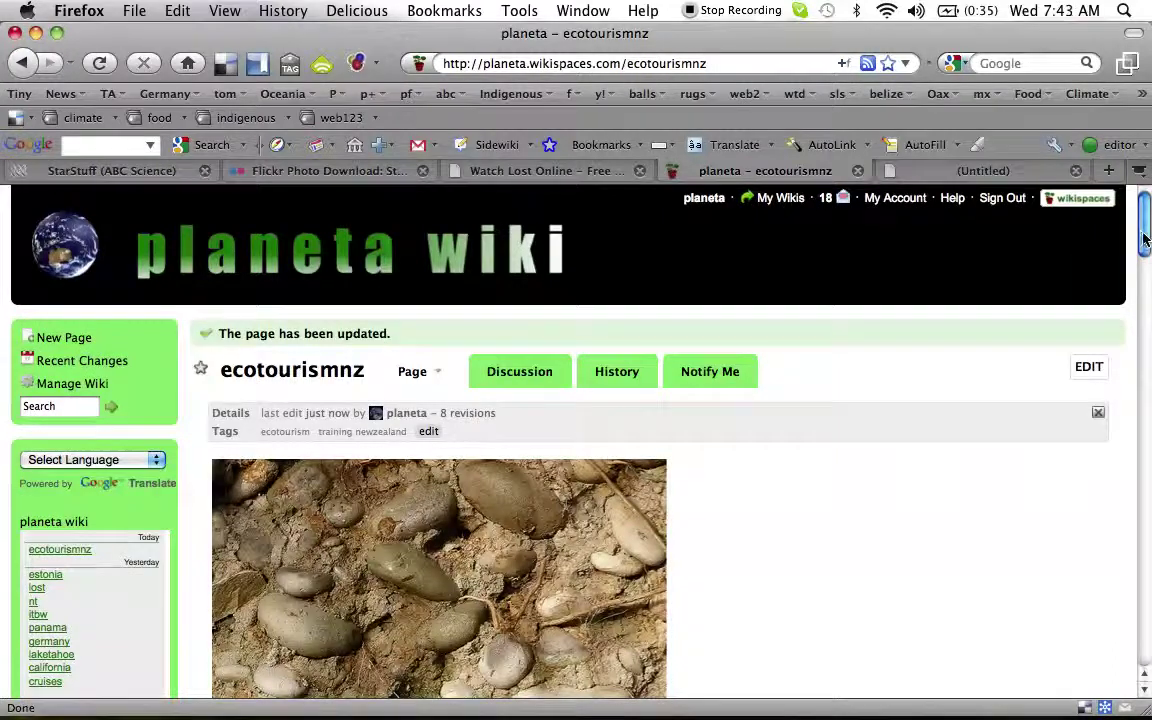
pyautogui.scroll(-3, 1140, 270)
pyautogui.scroll(-4, 1140, 270)
pyautogui.scroll(-2, 1130, 330)
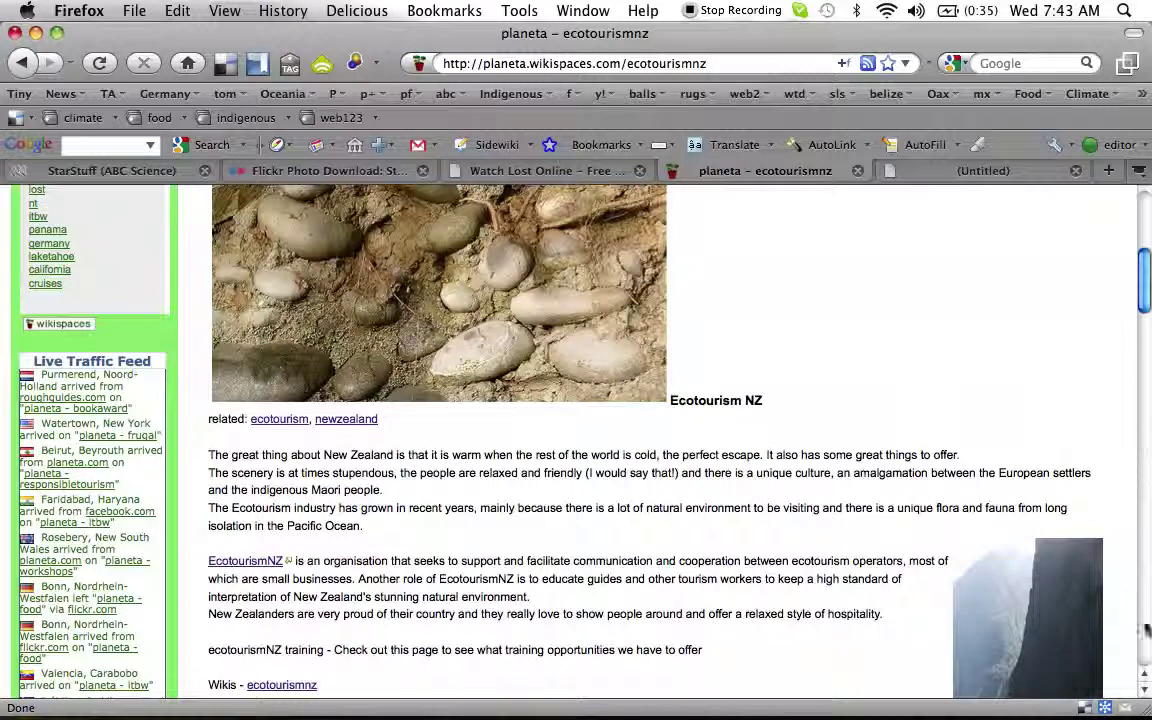
pyautogui.click(1146, 662)
pyautogui.moveTo(1146, 662); pyautogui.dragTo(1150, 138)
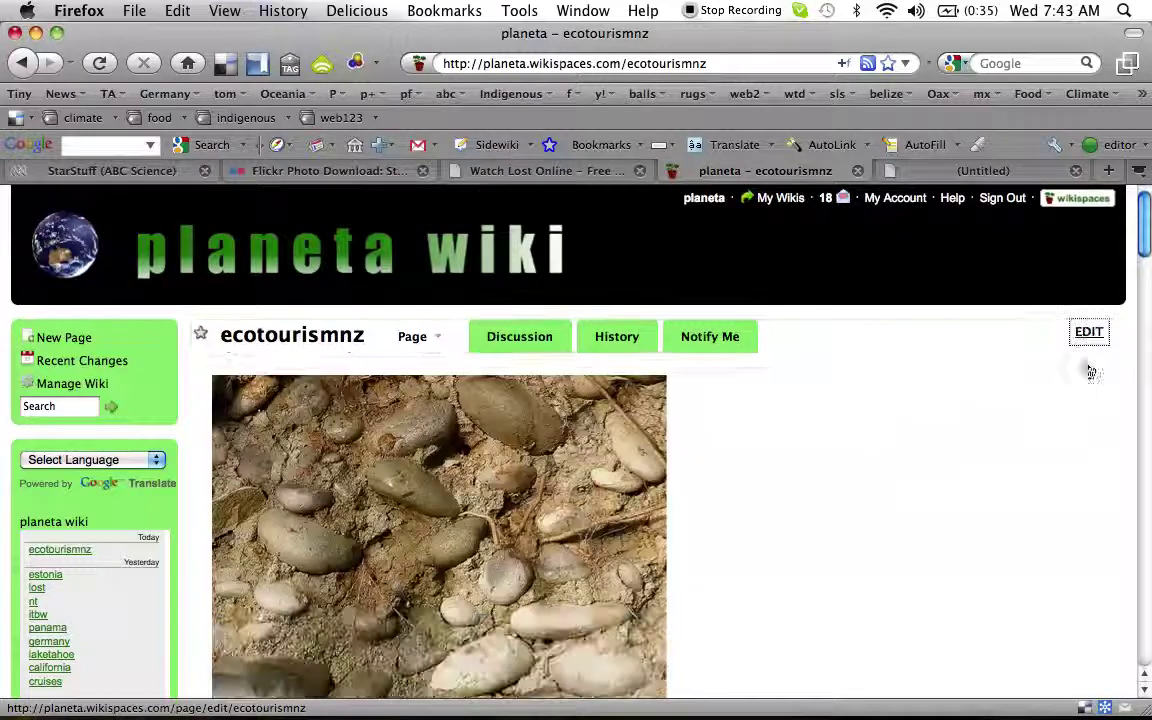
# Add align=right to the Stones widget's img tag, removing the stray slash
pyautogui.click(1087, 366)
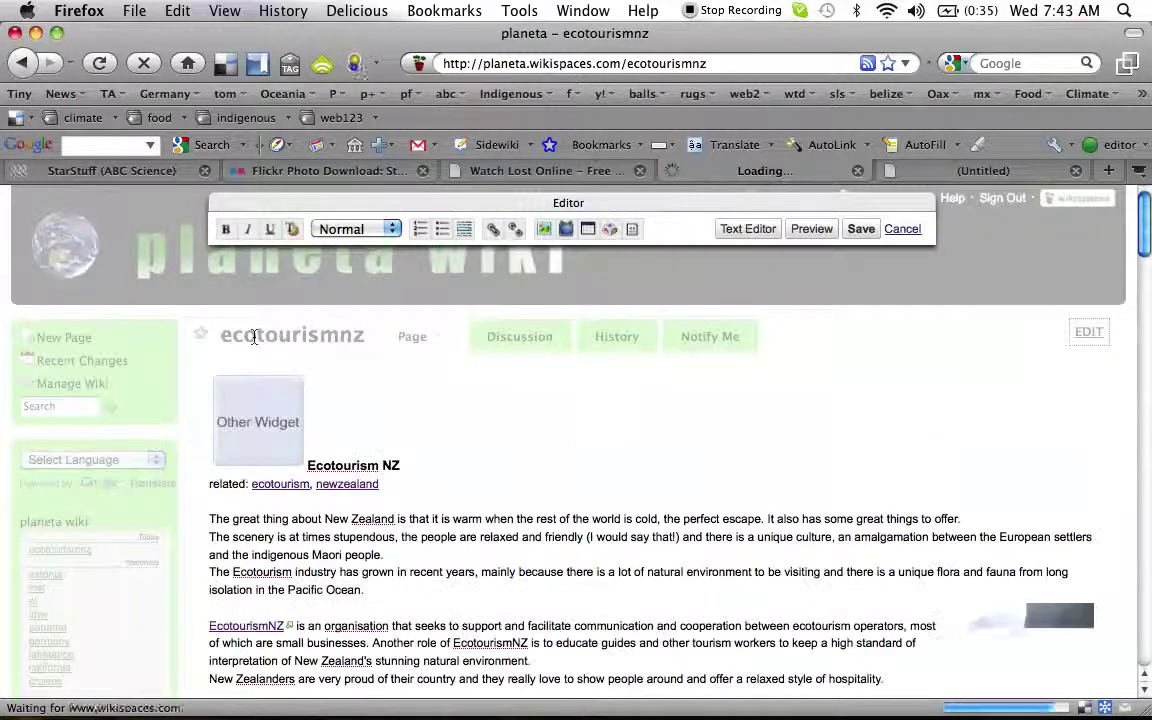
pyautogui.doubleClick(267, 424)
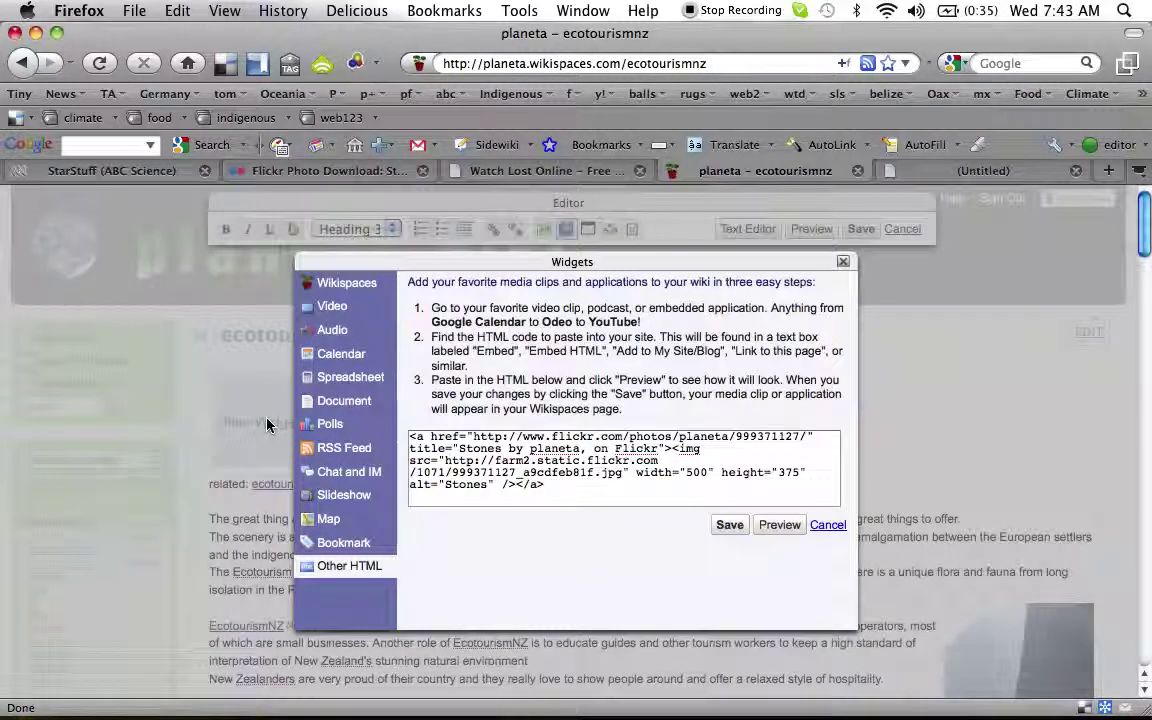
pyautogui.click(503, 486)
pyautogui.write('ali')
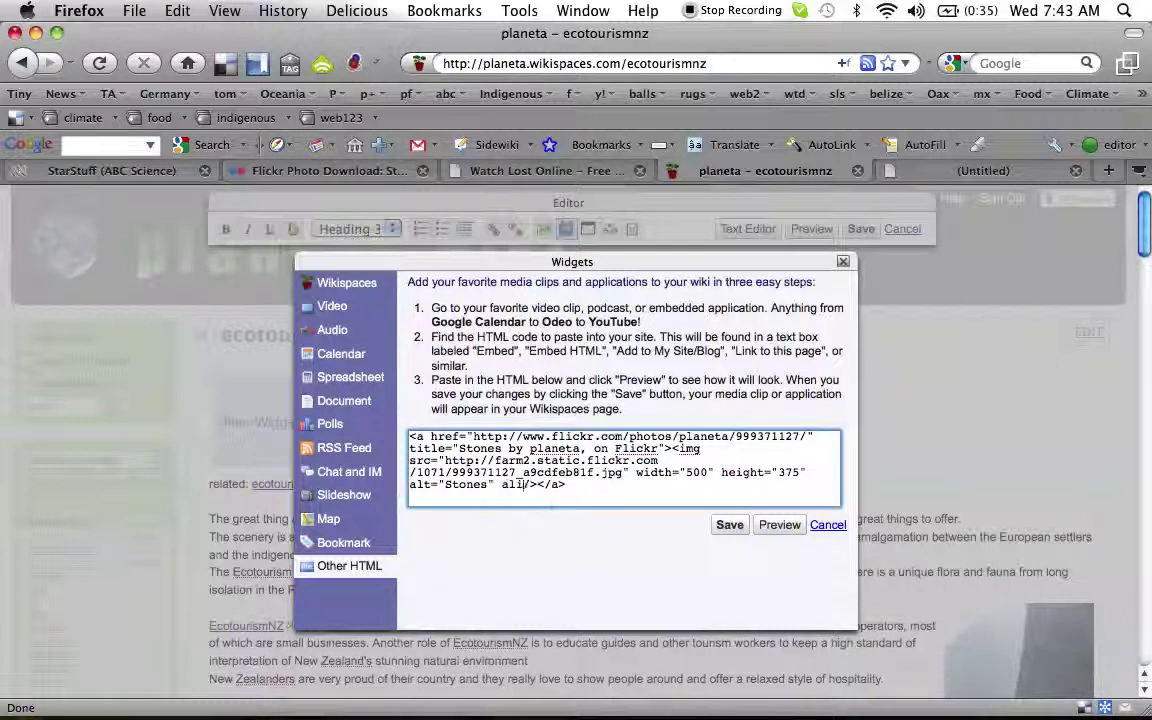
pyautogui.write('gn=right')
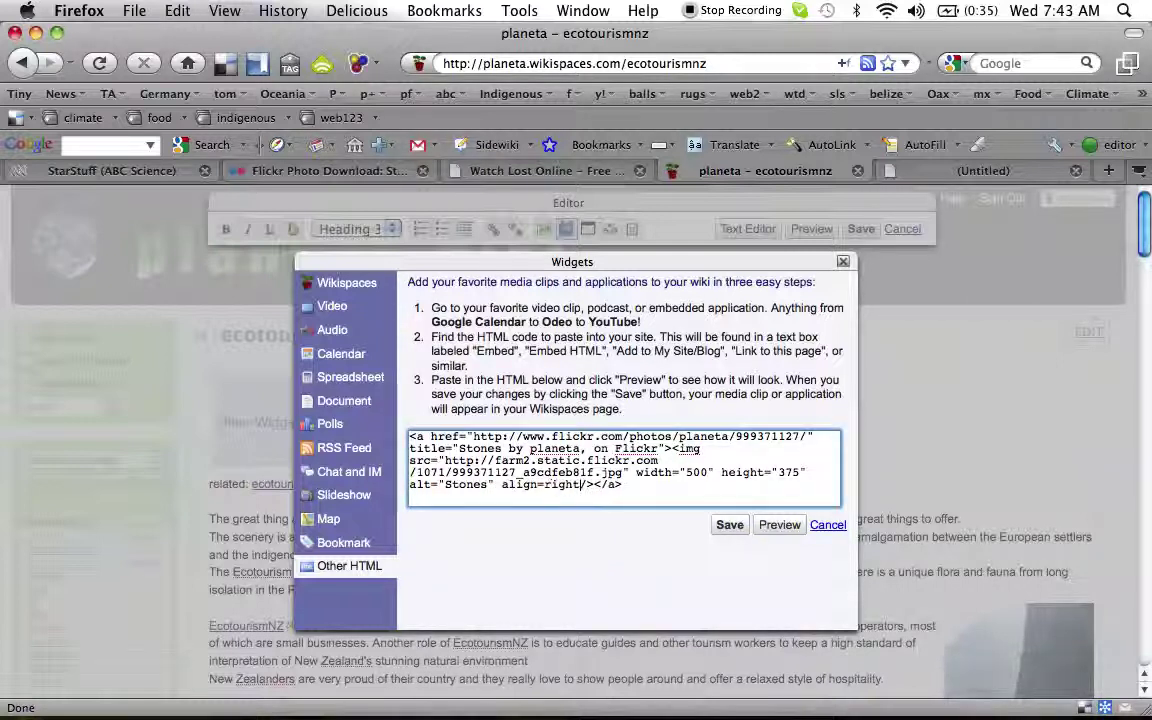
pyautogui.press('Delete')
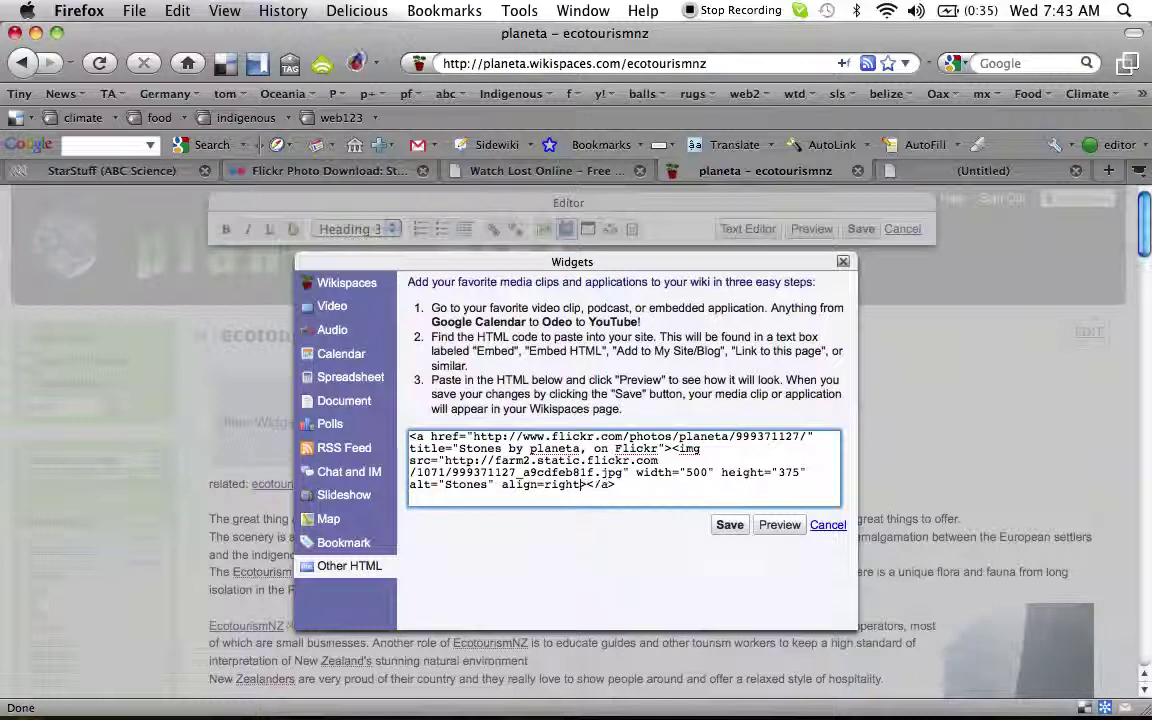
pyautogui.click(729, 525)
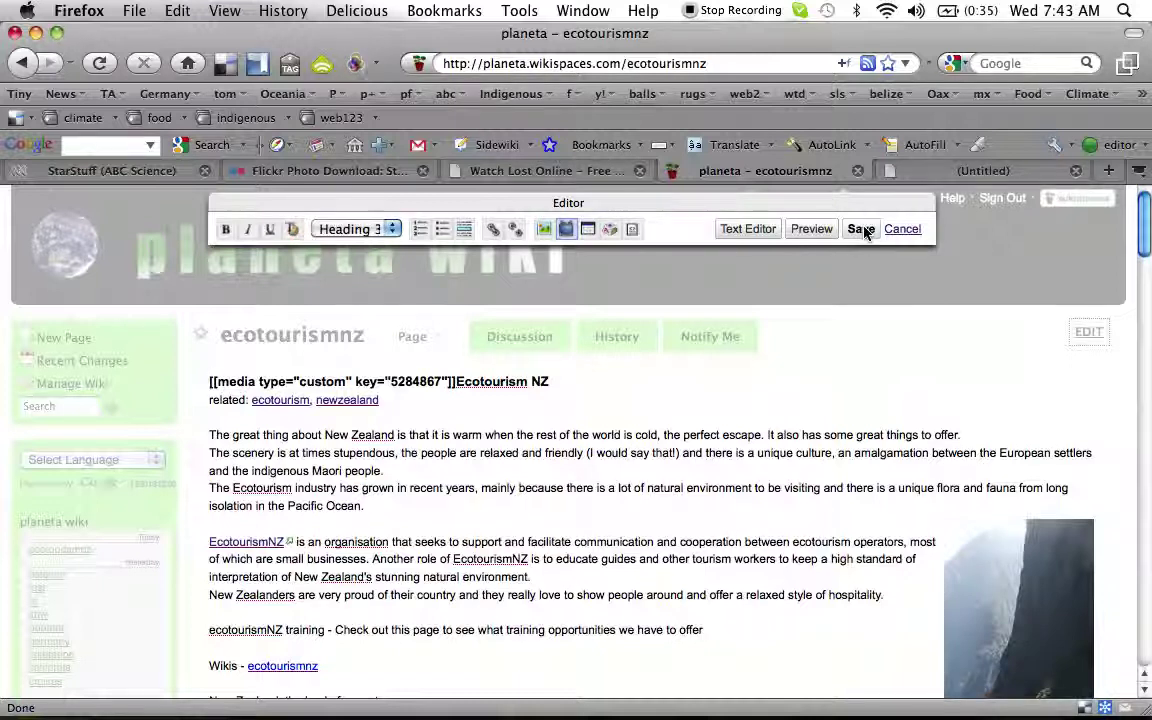
# Save the page and scroll to confirm the Stones photo floats right of the text
pyautogui.click(862, 229)
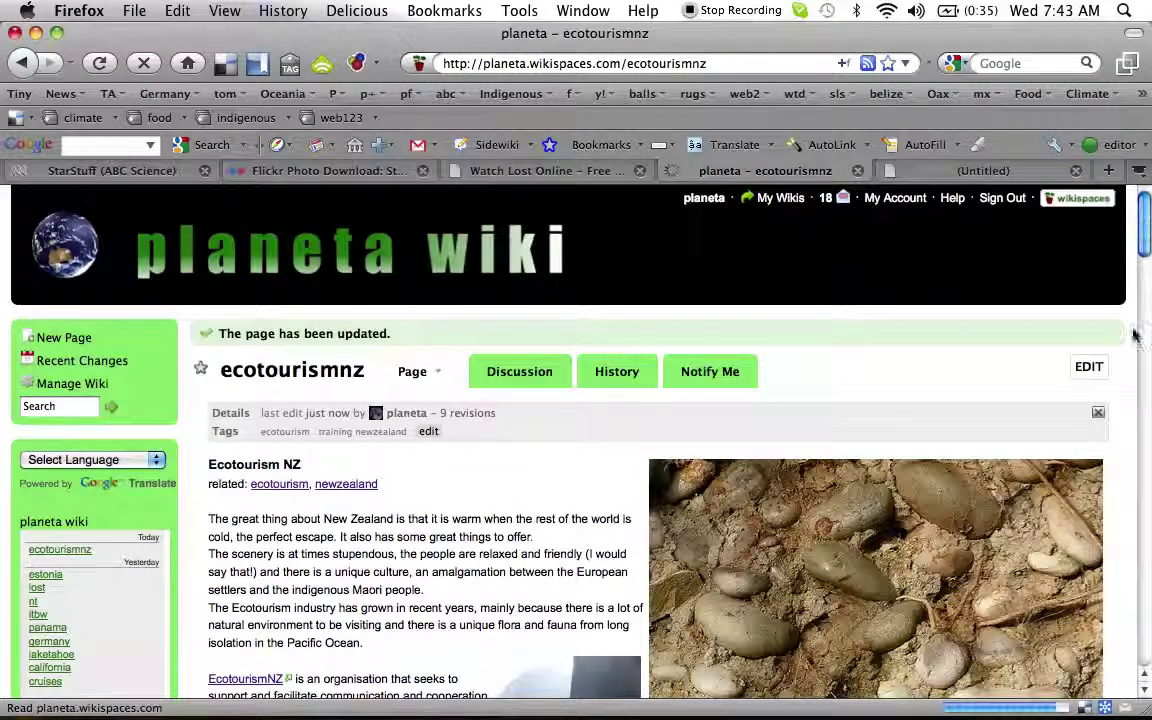
pyautogui.click(1147, 397)
pyautogui.moveTo(1147, 397); pyautogui.dragTo(1148, 203)
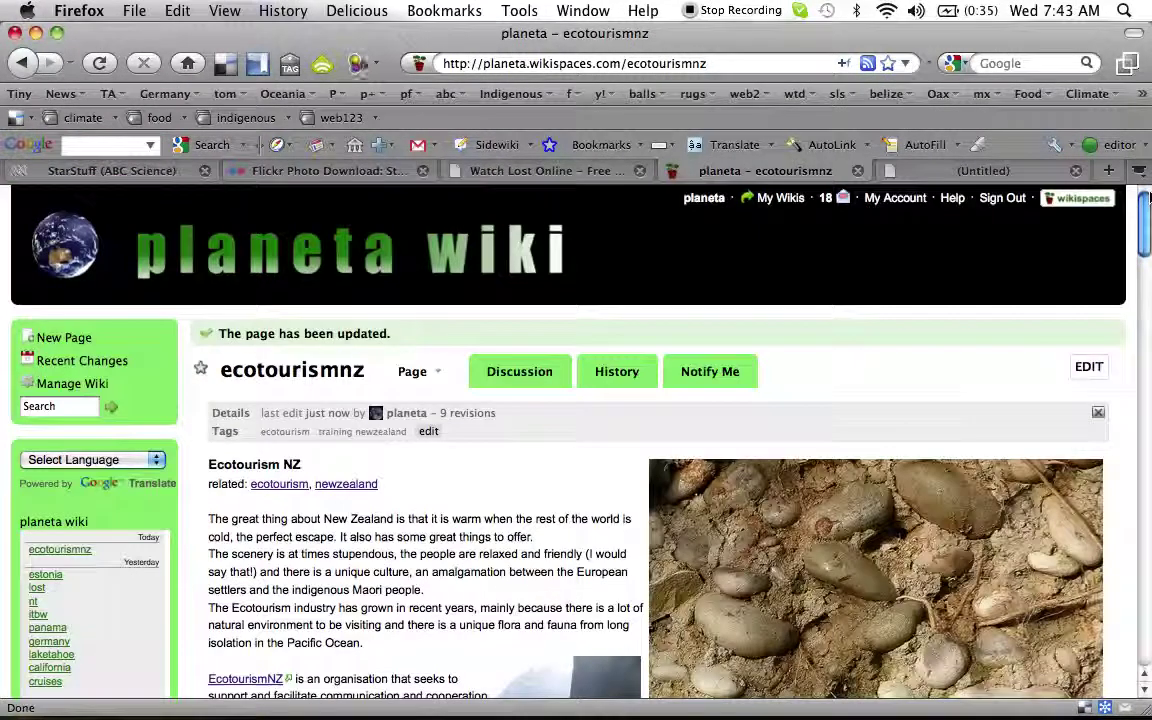